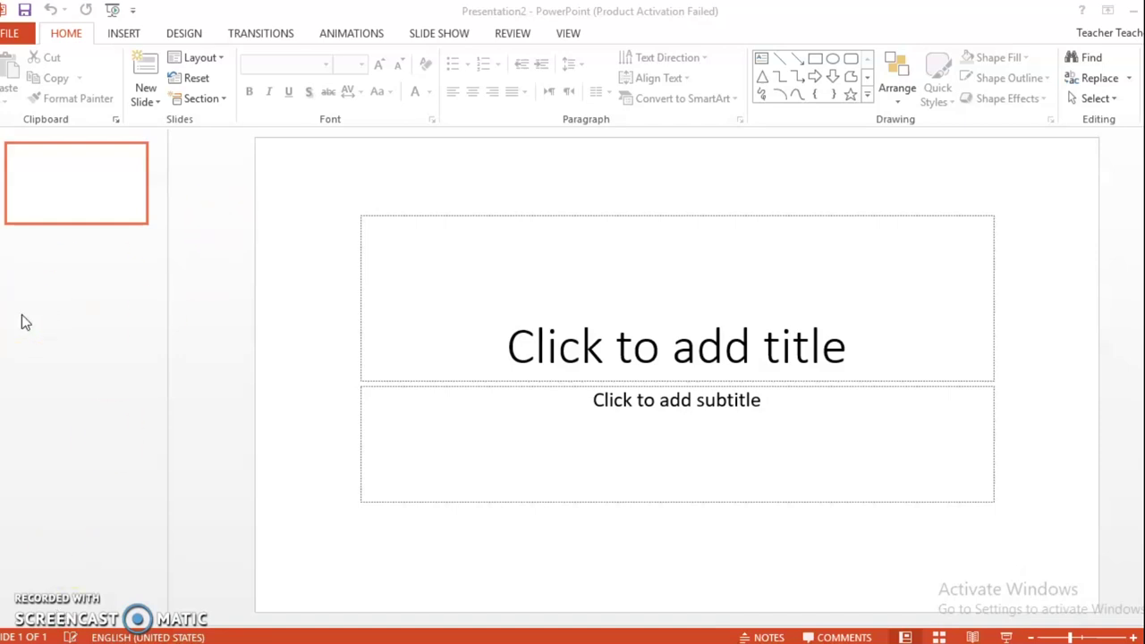
# Step: Launch PowerPoint 2013 from the Microsoft Office 2013 group and start a blank presentation
pyautogui.click(18, 631)
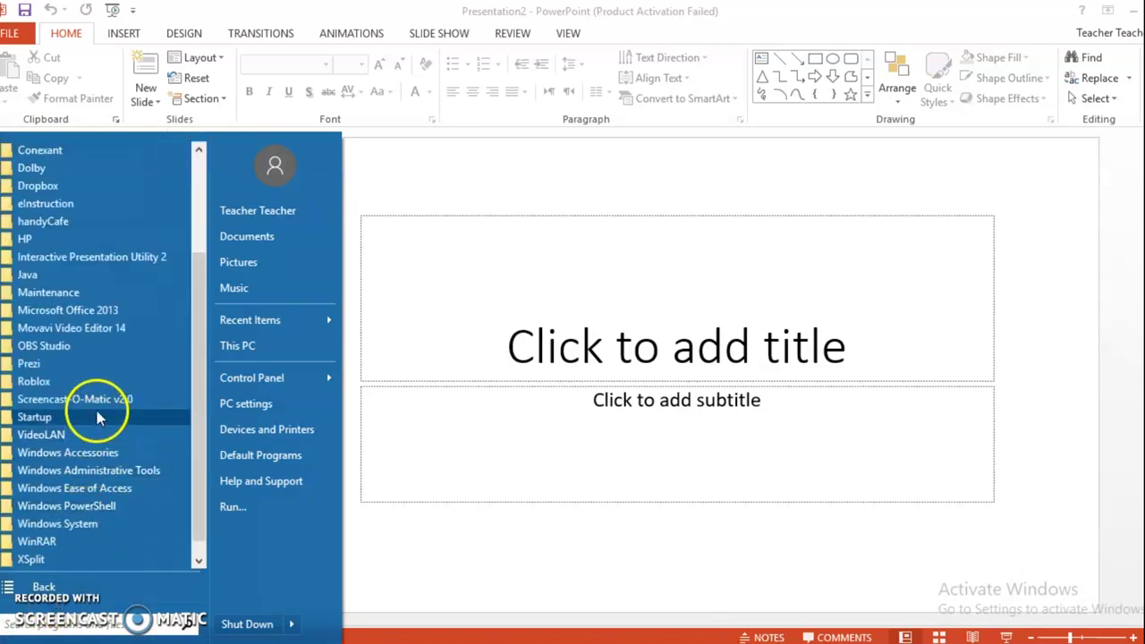
pyautogui.click(90, 312)
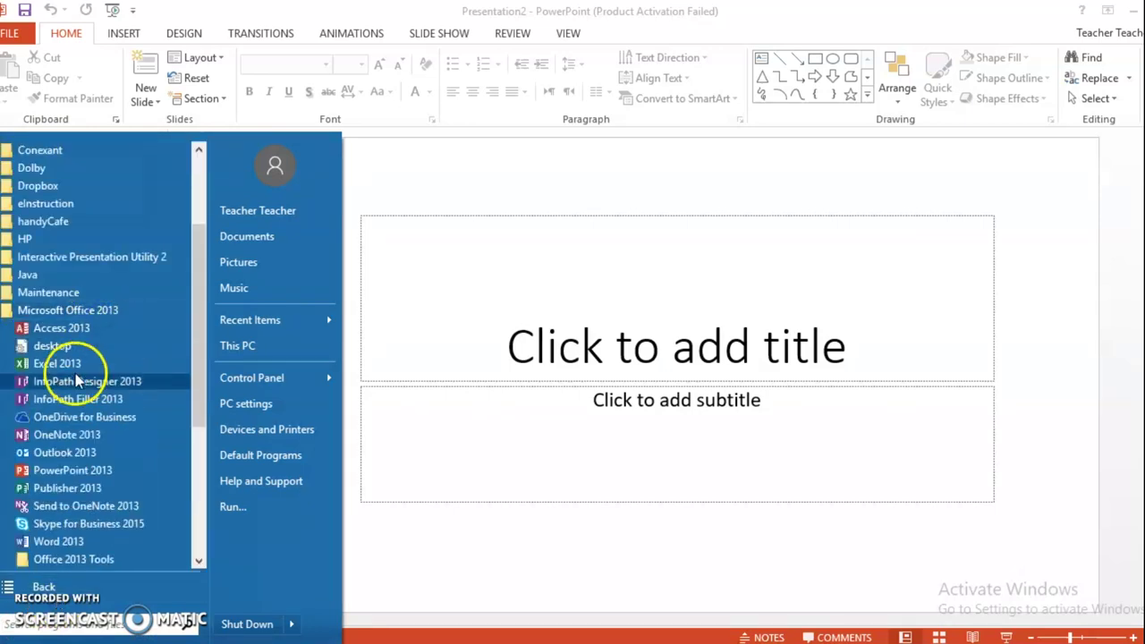
pyautogui.click(116, 474)
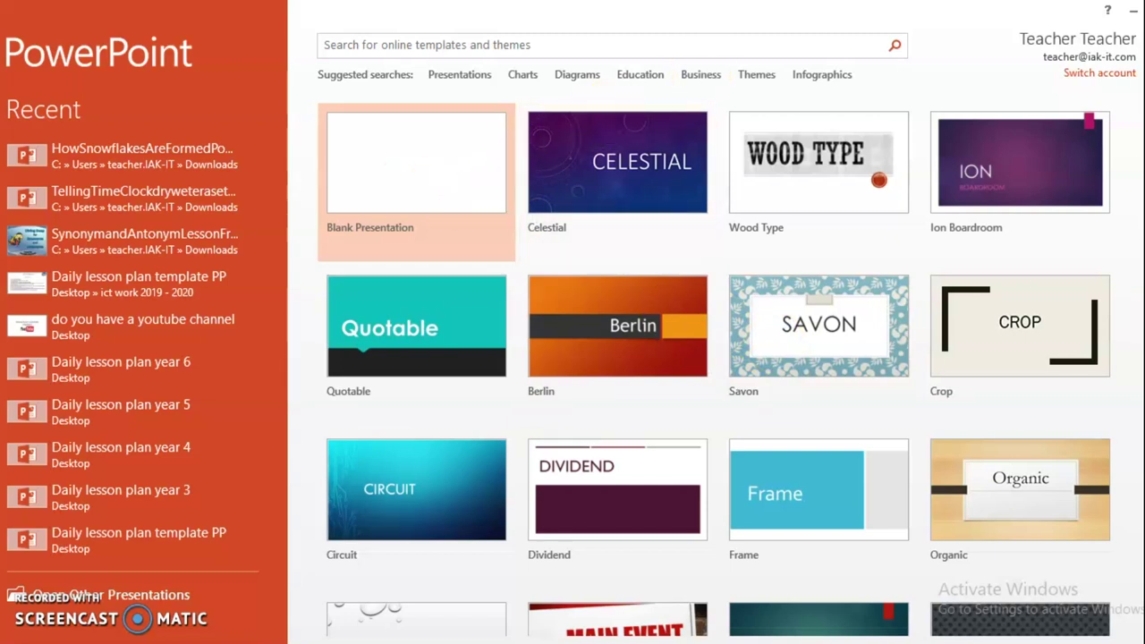
pyautogui.press('Return')
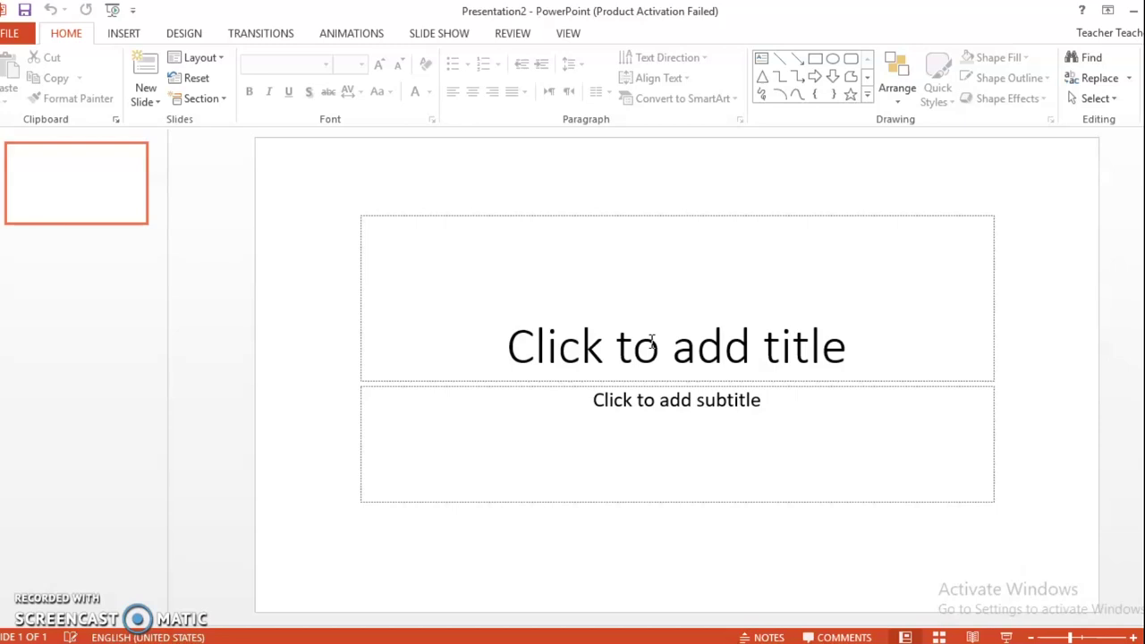
# Step: Title the first slide 'My Personal Robot' with subtitle 'Everything you need to know'
pyautogui.click(652, 348)
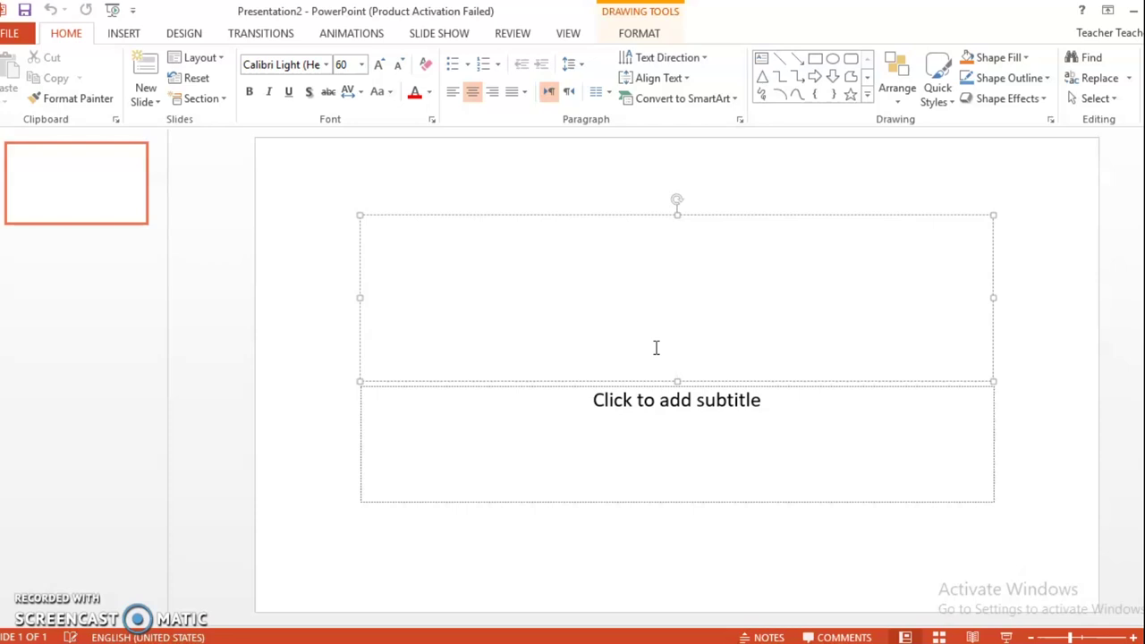
pyautogui.write('Myper')
pyautogui.press('BackSpace')
pyautogui.press('BackSpace')
pyautogui.press('BackSpace')
pyautogui.write('P')
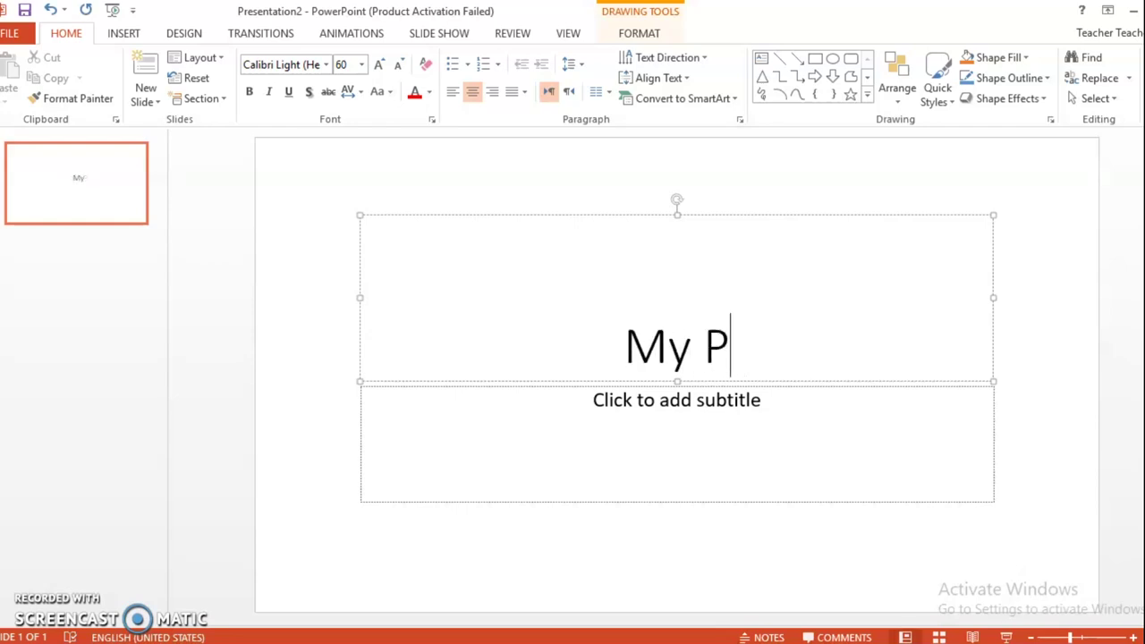
pyautogui.write('ersonal')
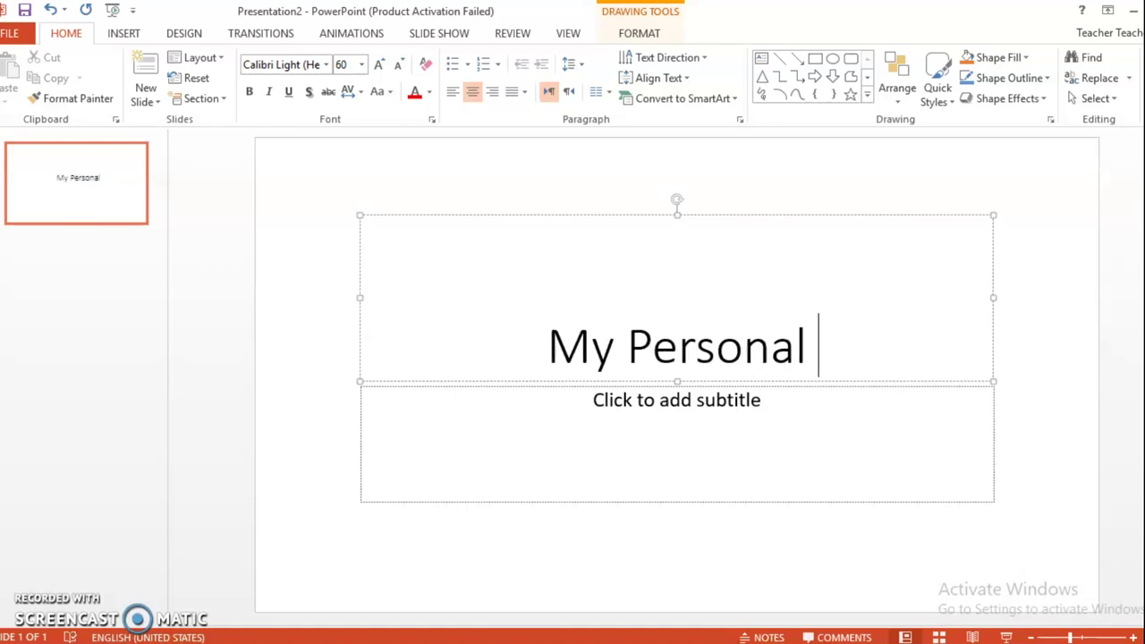
pyautogui.write(' Robot')
pyautogui.click(616, 427)
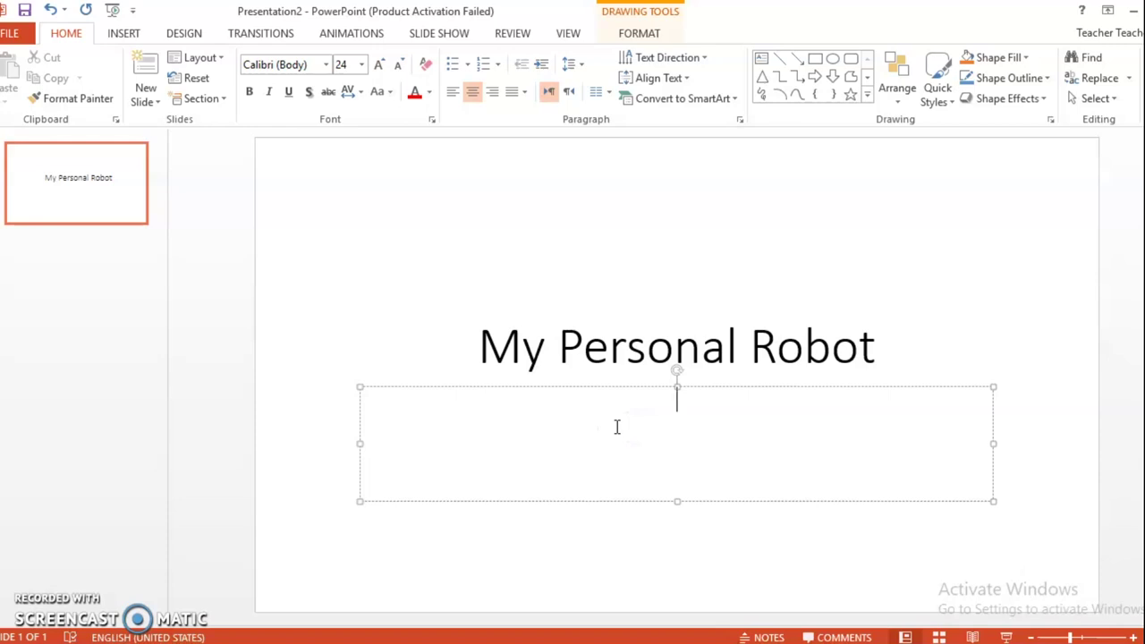
pyautogui.write('Everything you need to kno')
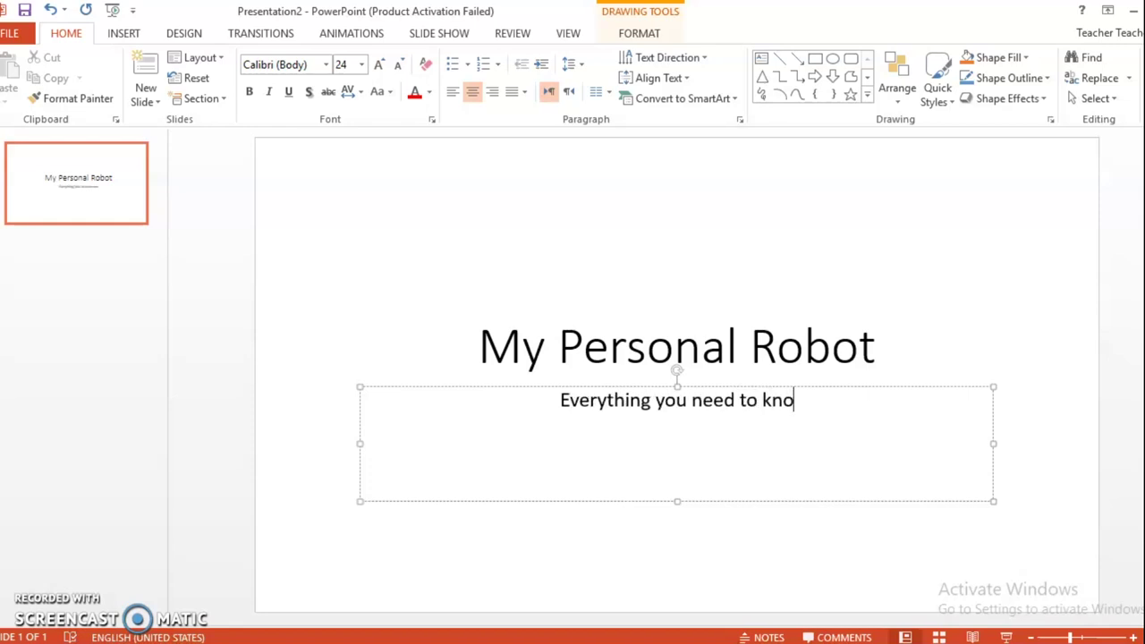
pyautogui.write('w')
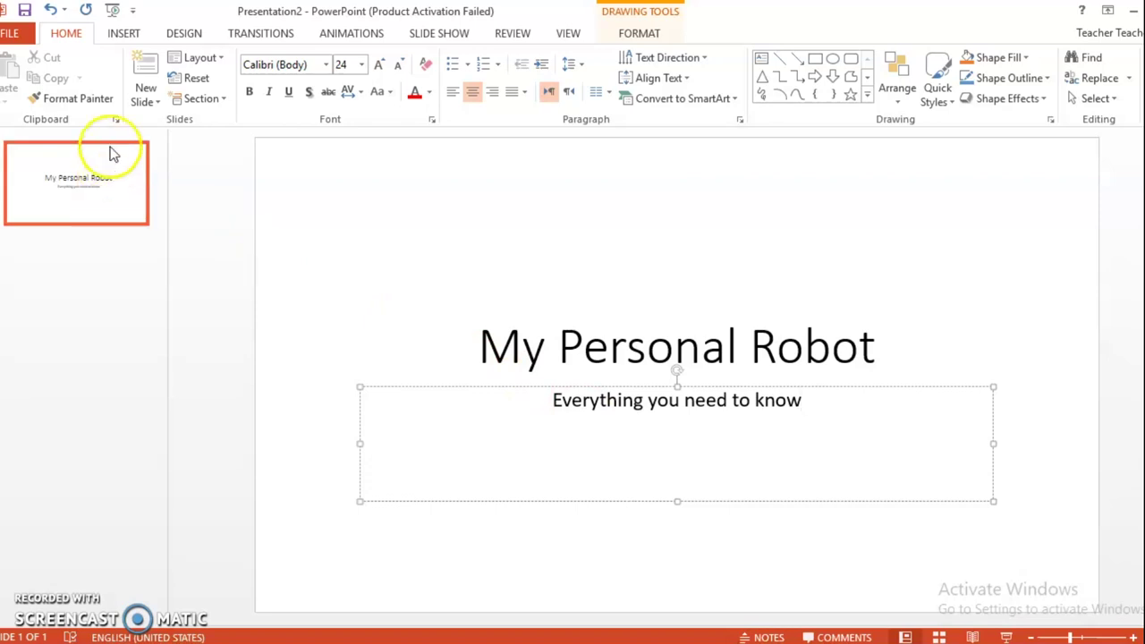
pyautogui.click(144, 100)
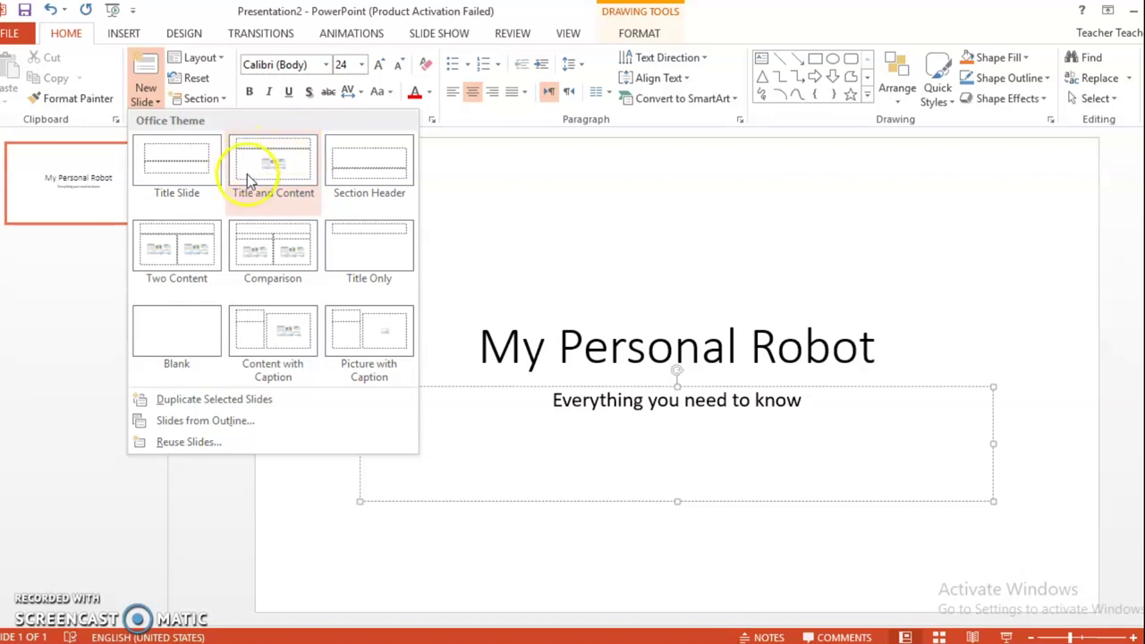
# Step: Add a Title and Content slide titled 'What I'm going to talk about' with four pasted agenda bullets
pyautogui.click(296, 167)
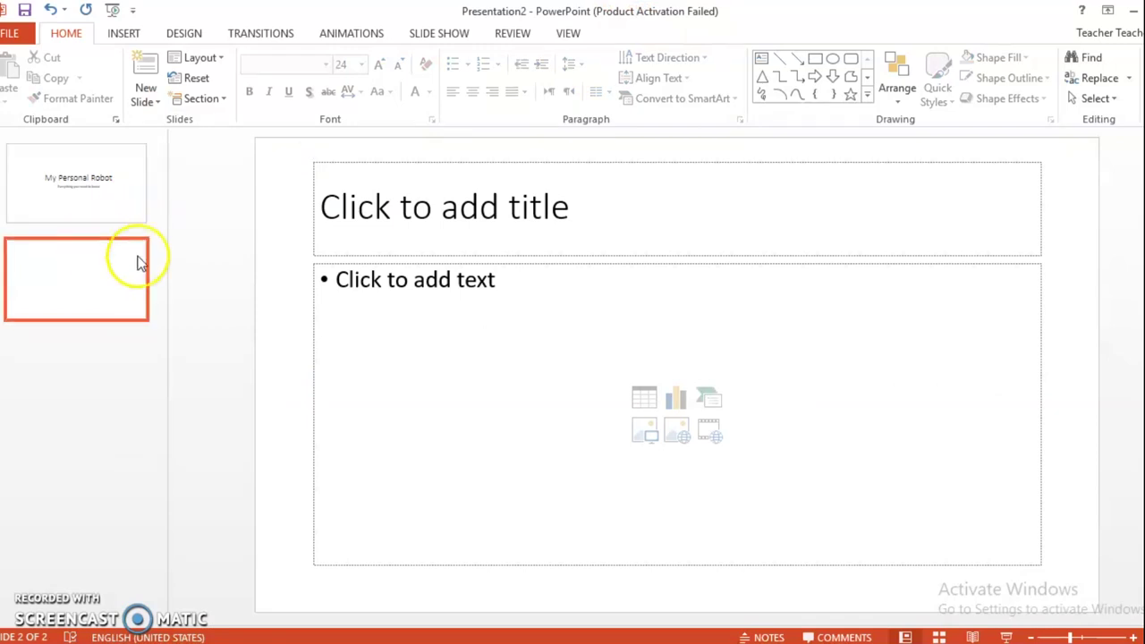
pyautogui.click(401, 226)
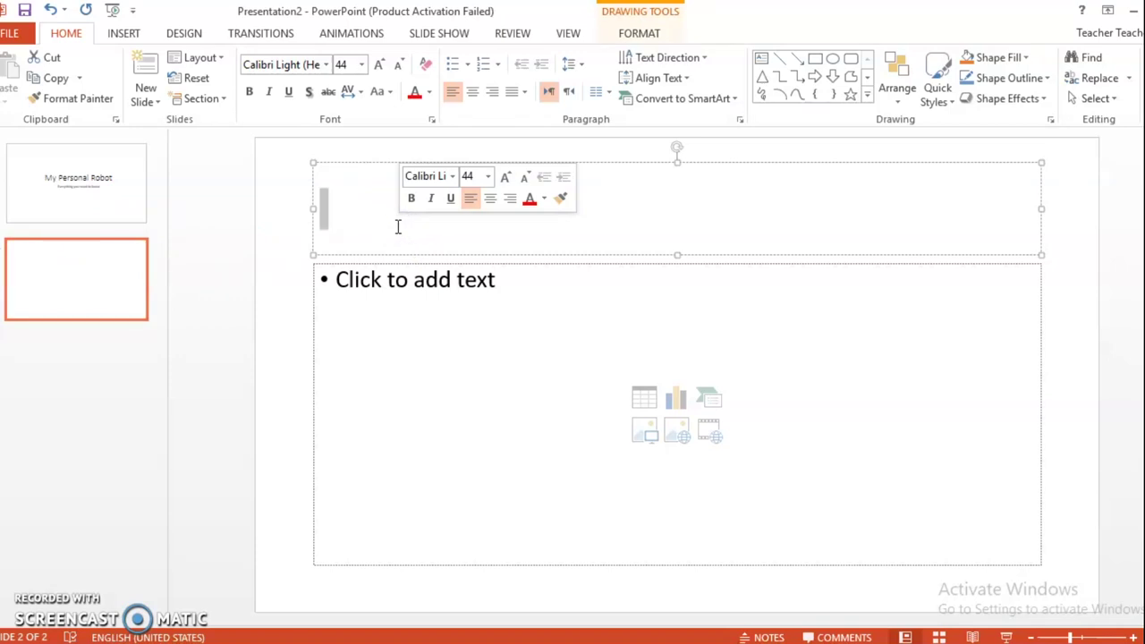
pyautogui.write('what I')
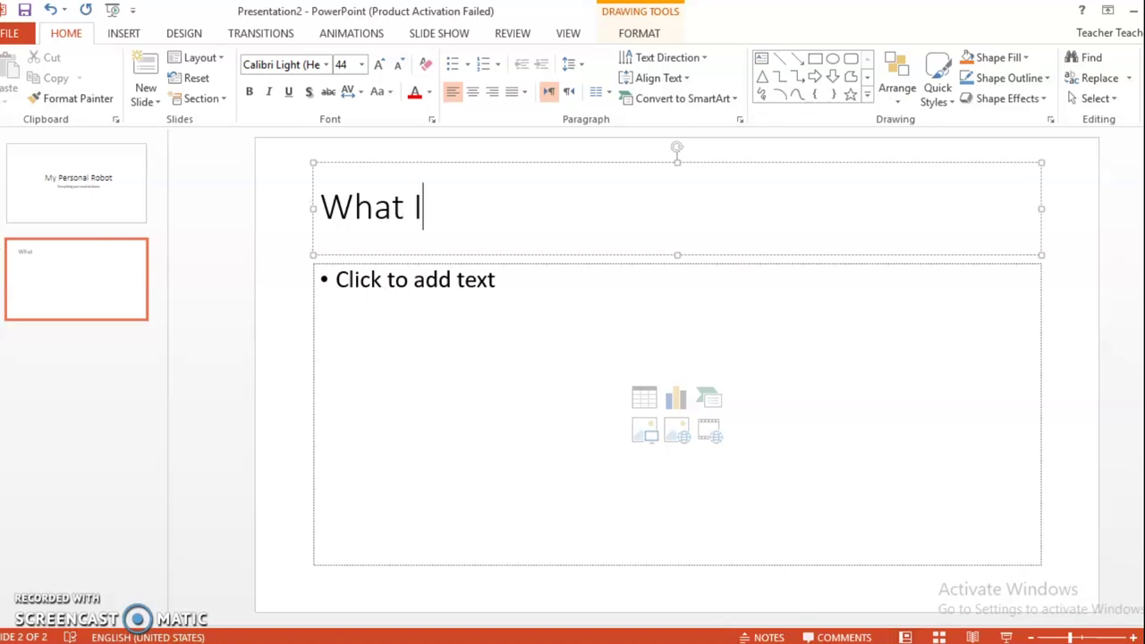
pyautogui.write("'m going to talk ")
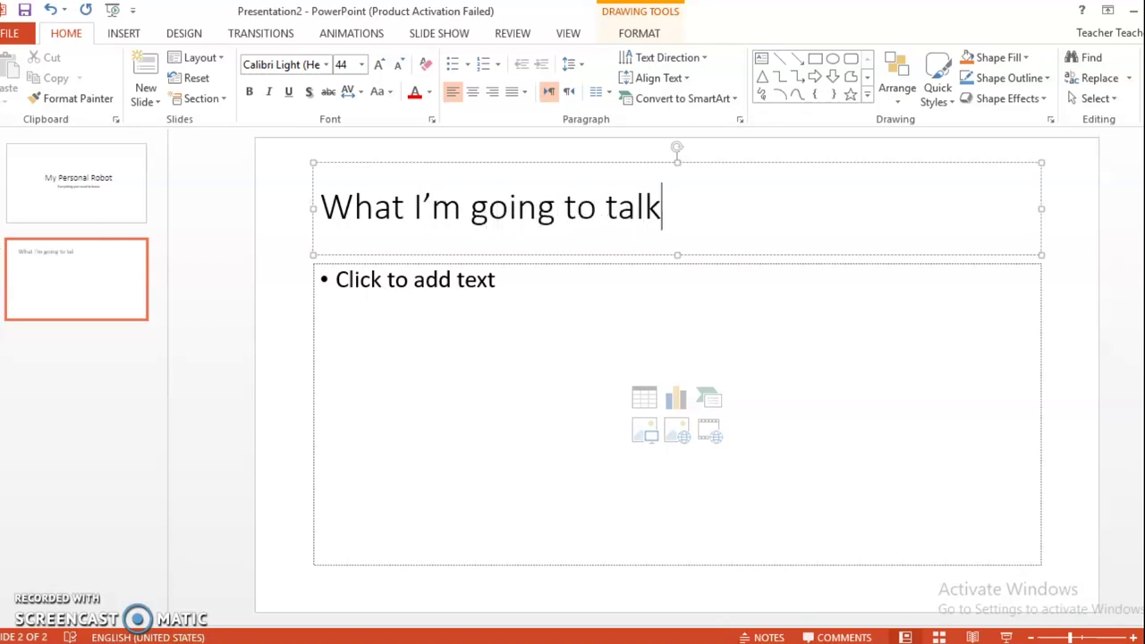
pyautogui.write('about')
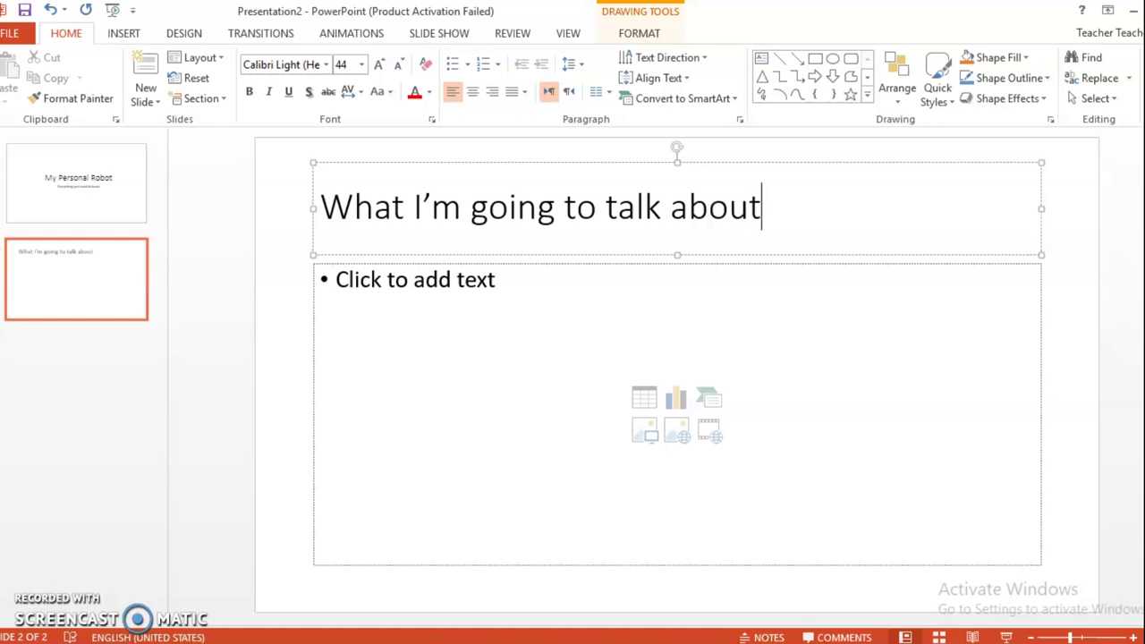
pyautogui.click(350, 281)
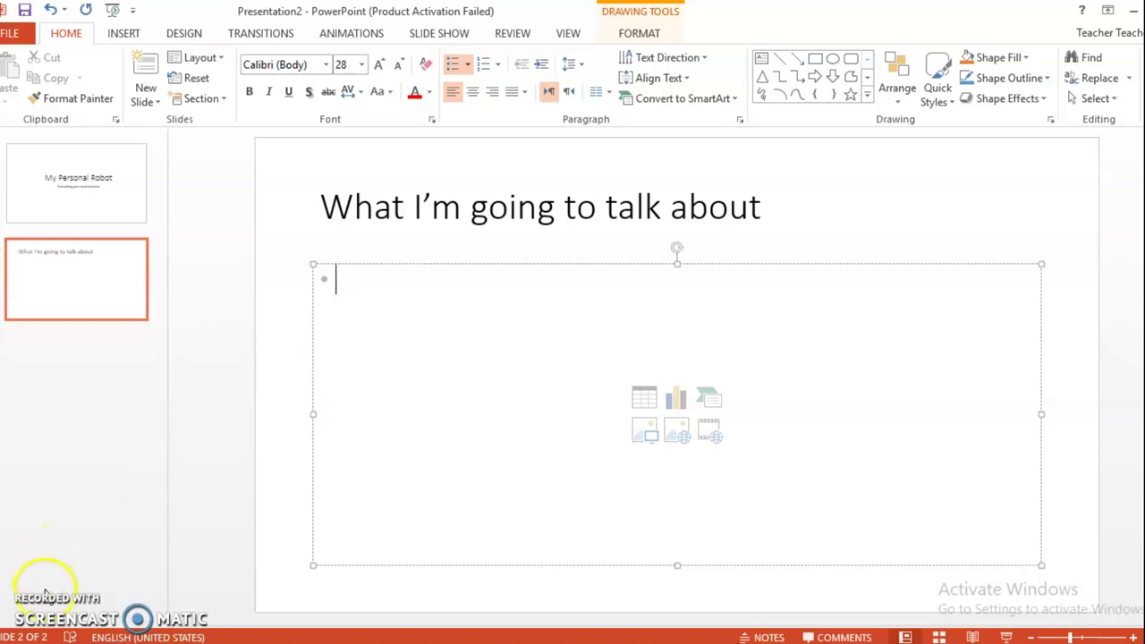
pyautogui.write('My robot’s name What he is like What he can do A quiz to test your memory')
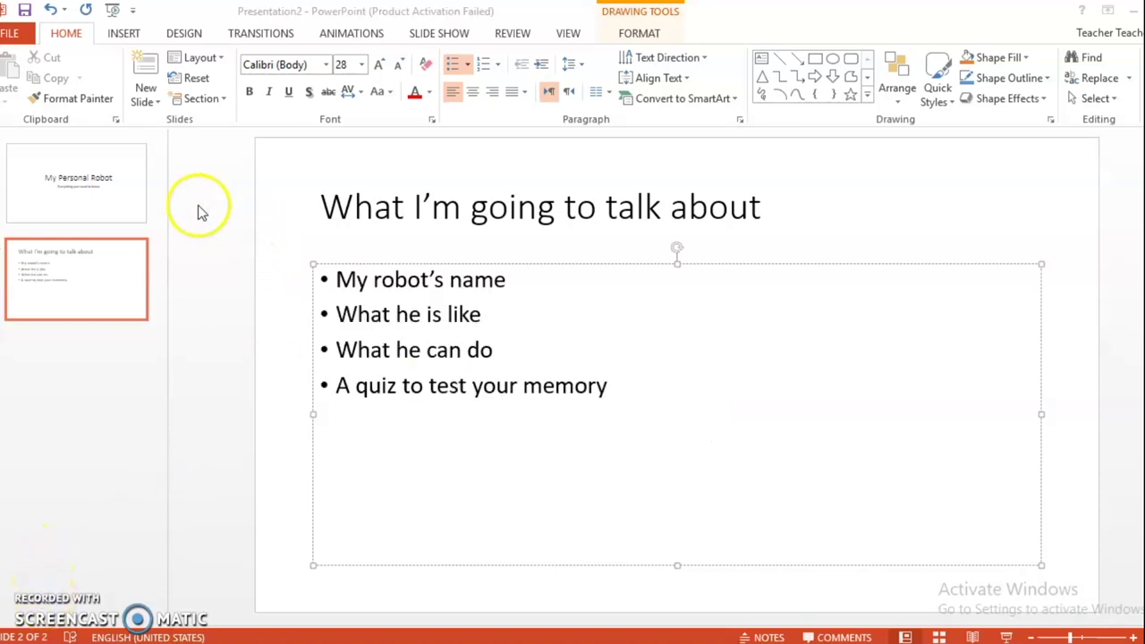
pyautogui.click(146, 100)
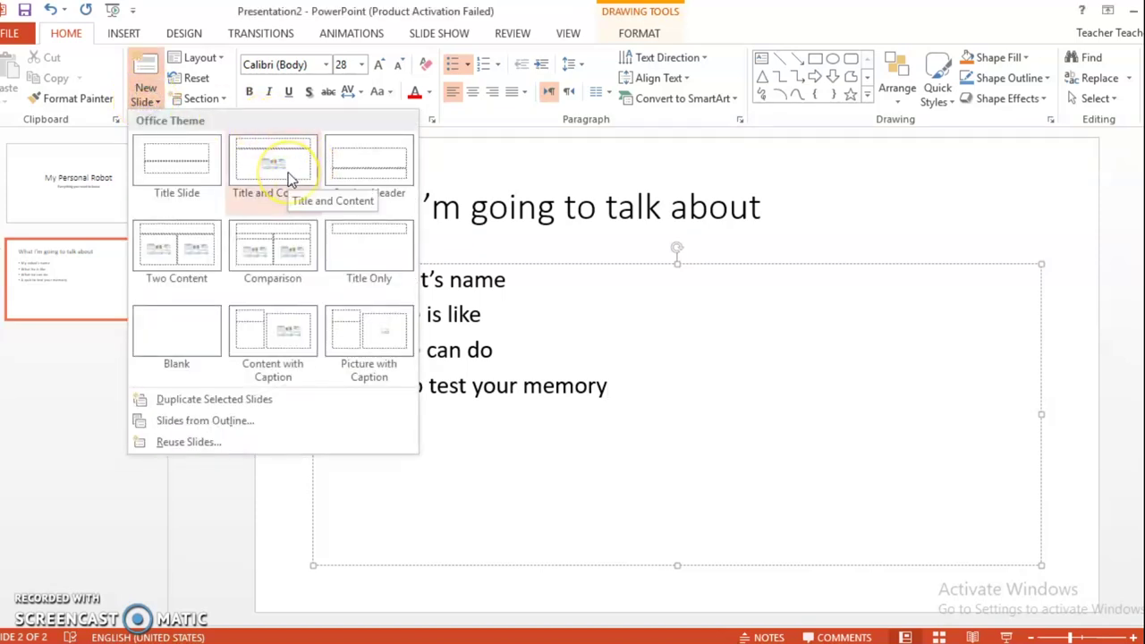
# Step: Add a third Title and Content slide titled 'My robot Bod' with four bullets describing the robot
pyautogui.click(290, 179)
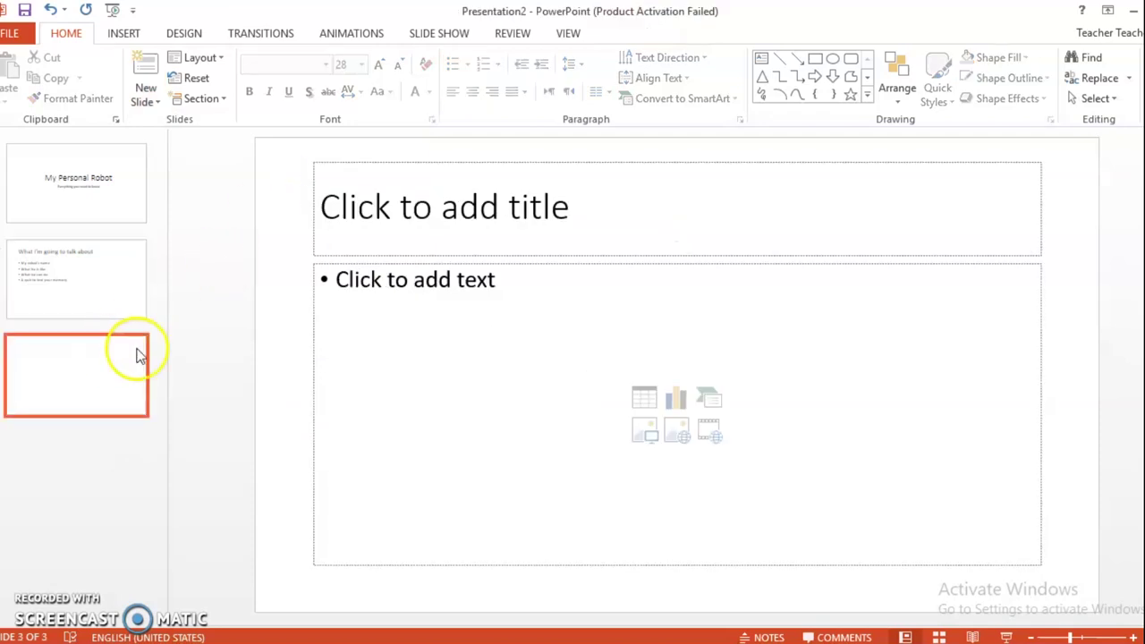
pyautogui.click(475, 224)
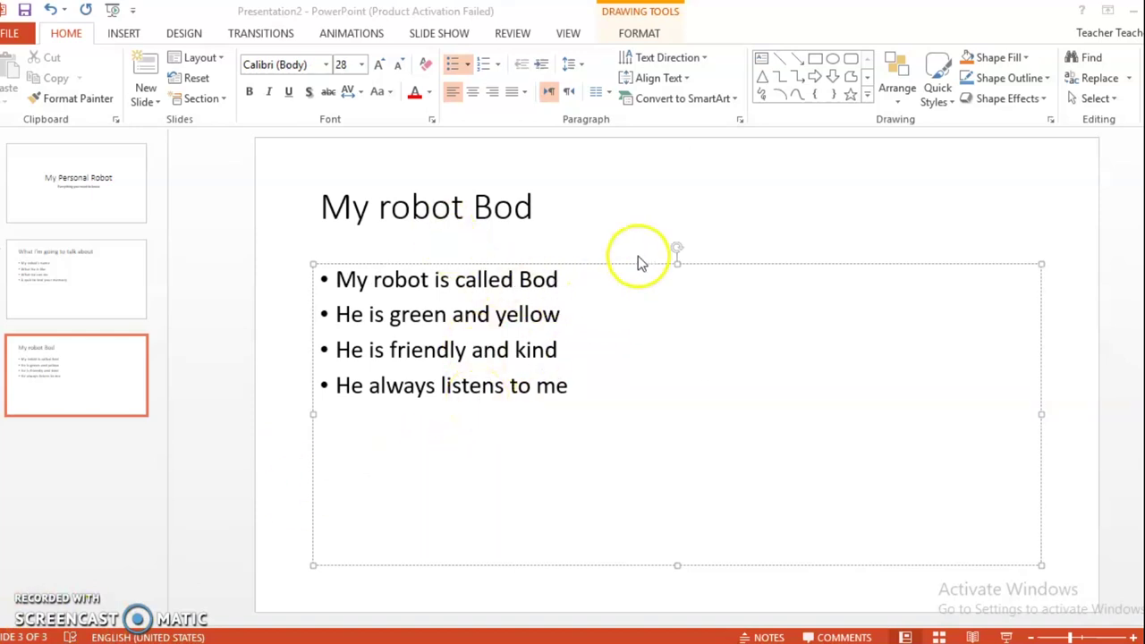
pyautogui.click(1063, 293)
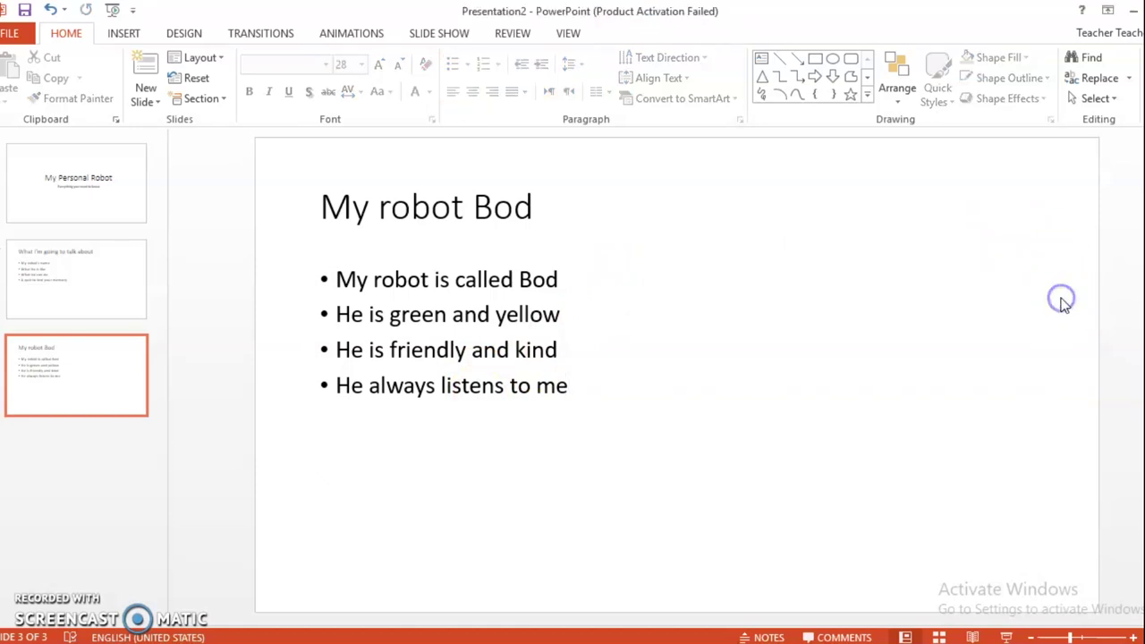
# Step: Draw a tall rectangle body on the slide's right with a small head rectangle on top
pyautogui.click(127, 36)
pyautogui.click(280, 97)
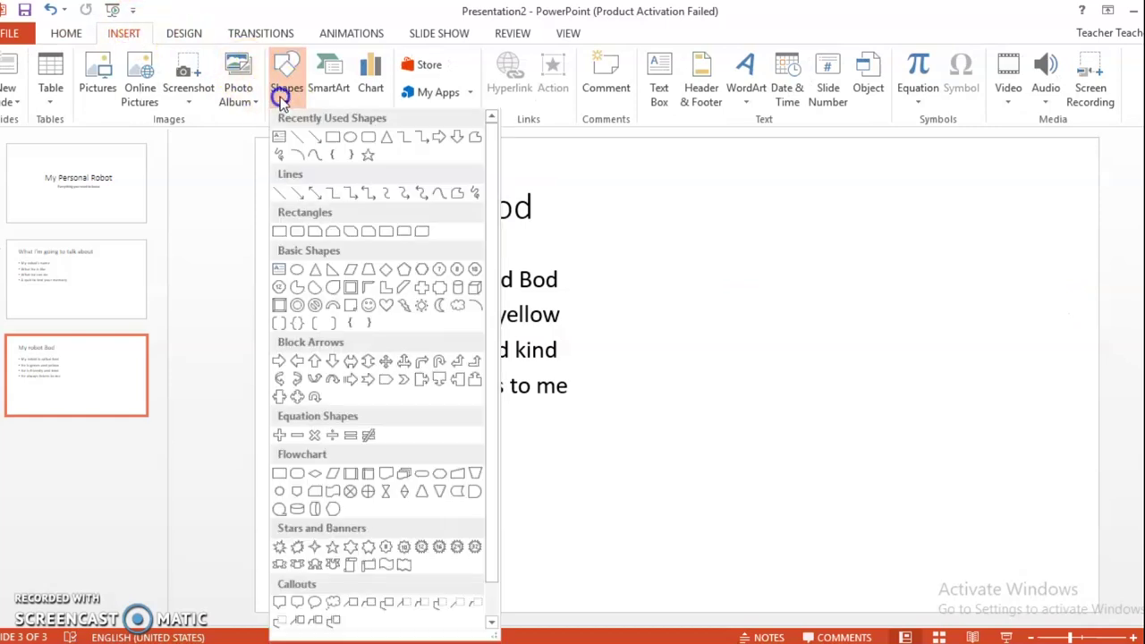
pyautogui.click(331, 139)
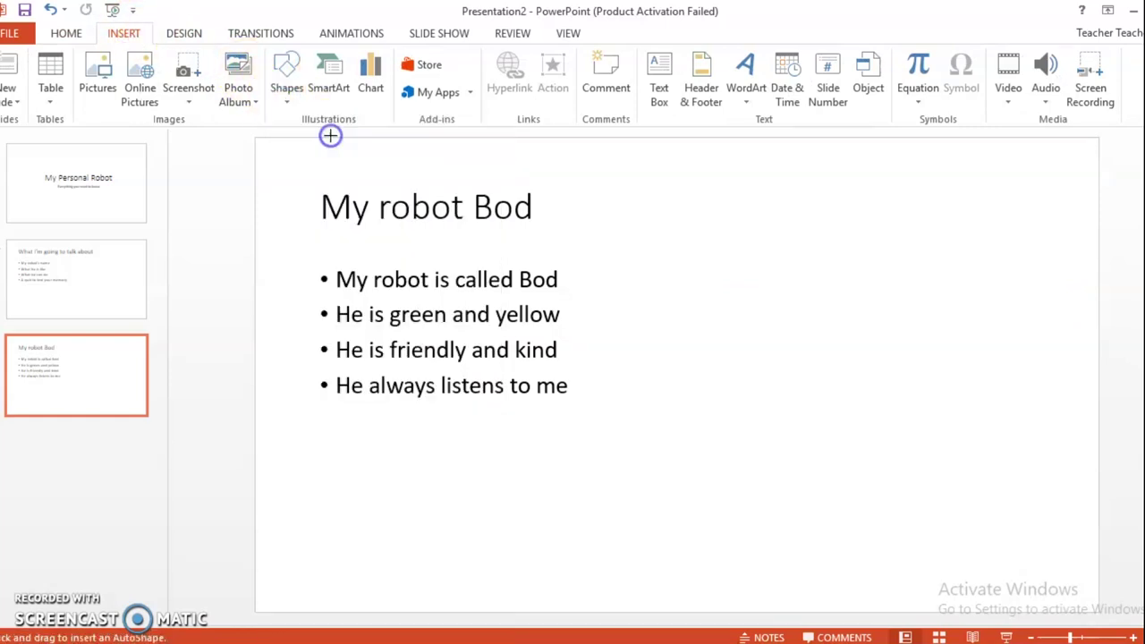
pyautogui.moveTo(954, 282)
pyautogui.mouseDown()
pyautogui.moveTo(1070, 396)
pyautogui.moveTo(1083, 475)
pyautogui.mouseUp()
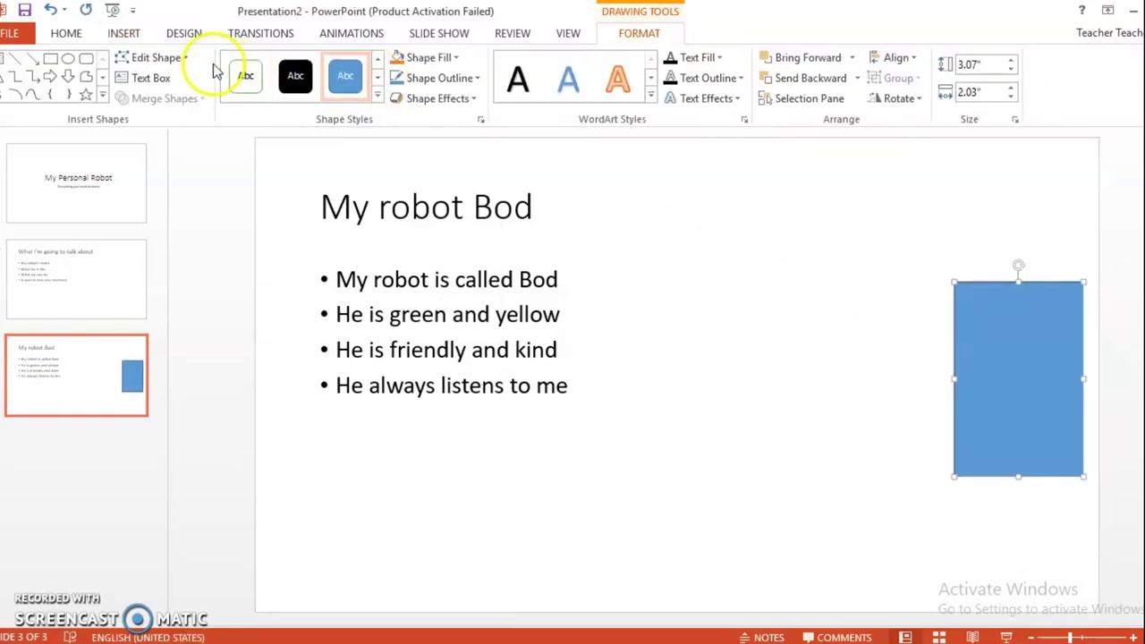
pyautogui.click(123, 33)
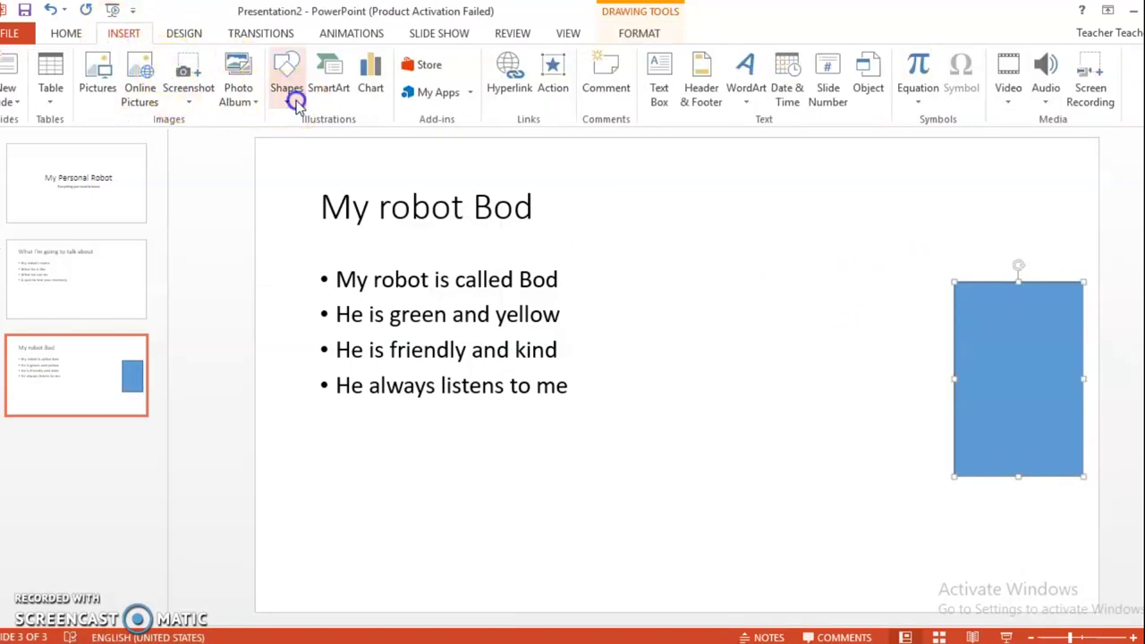
pyautogui.click(287, 89)
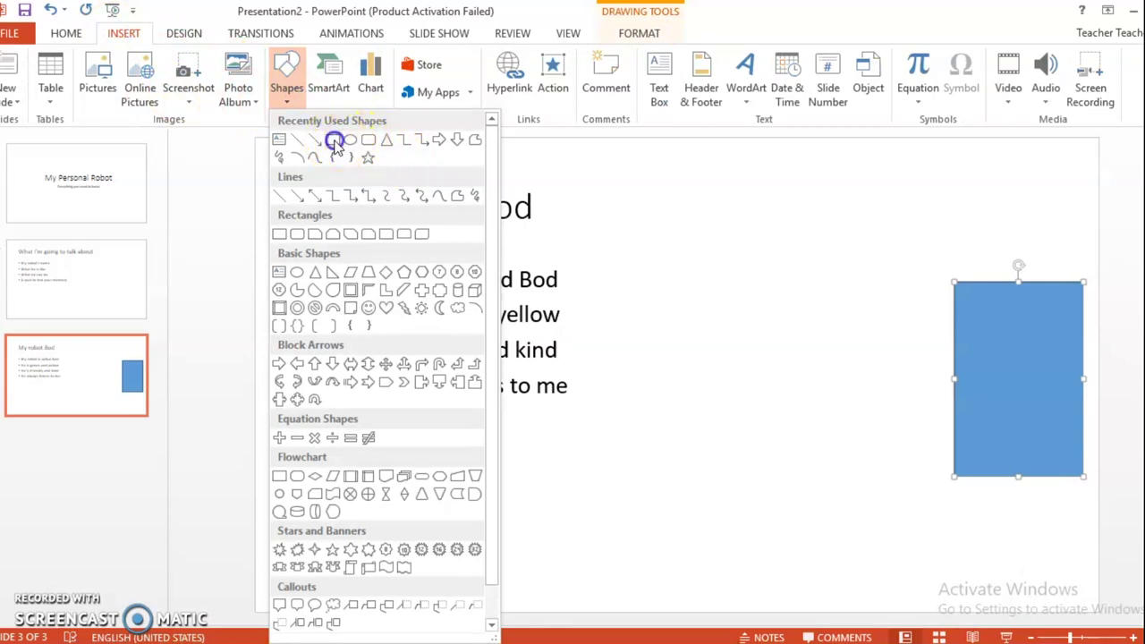
pyautogui.click(335, 141)
pyautogui.moveTo(976, 234); pyautogui.dragTo(1062, 283)
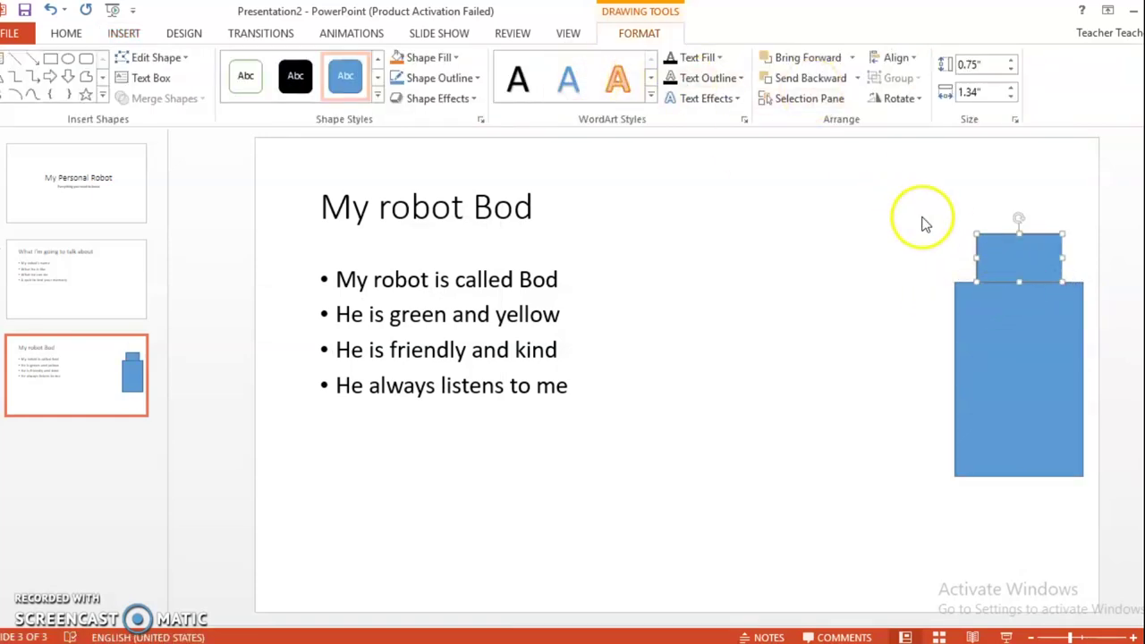
# Step: Apply a gold shape style to the small head rectangle and a green style to the body
pyautogui.click(378, 97)
pyautogui.click(447, 122)
pyautogui.click(993, 335)
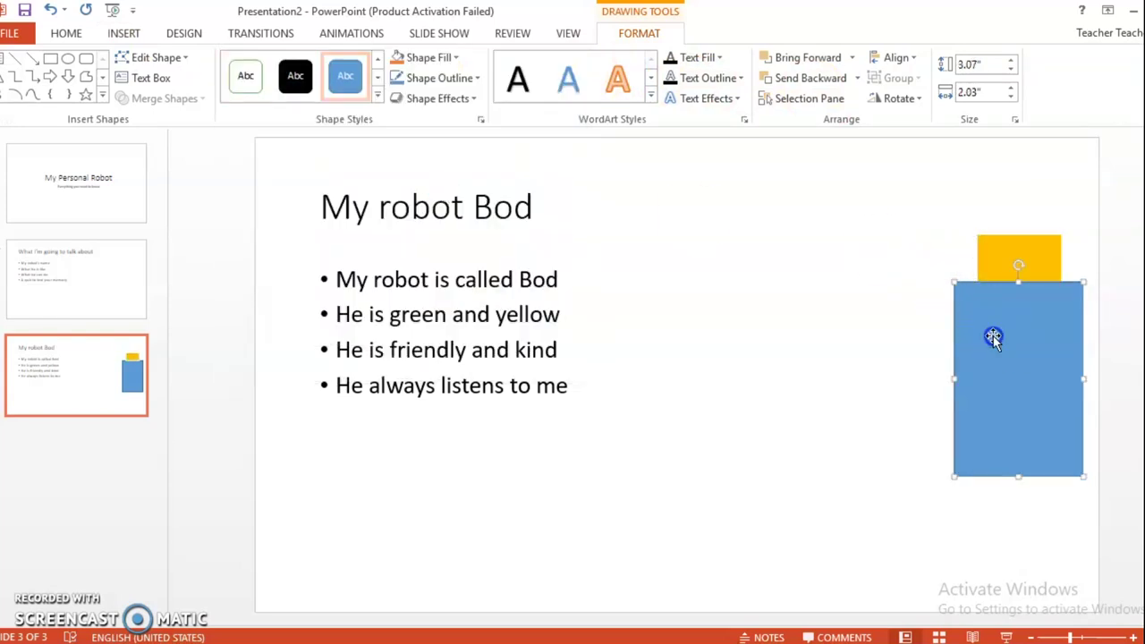
pyautogui.click(376, 100)
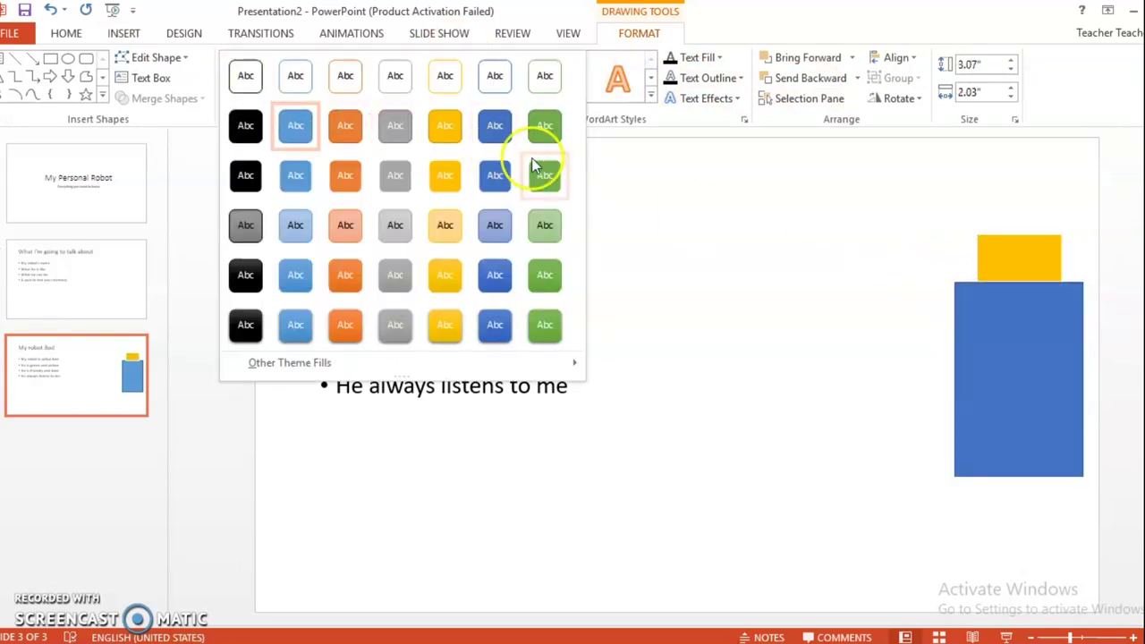
pyautogui.click(545, 128)
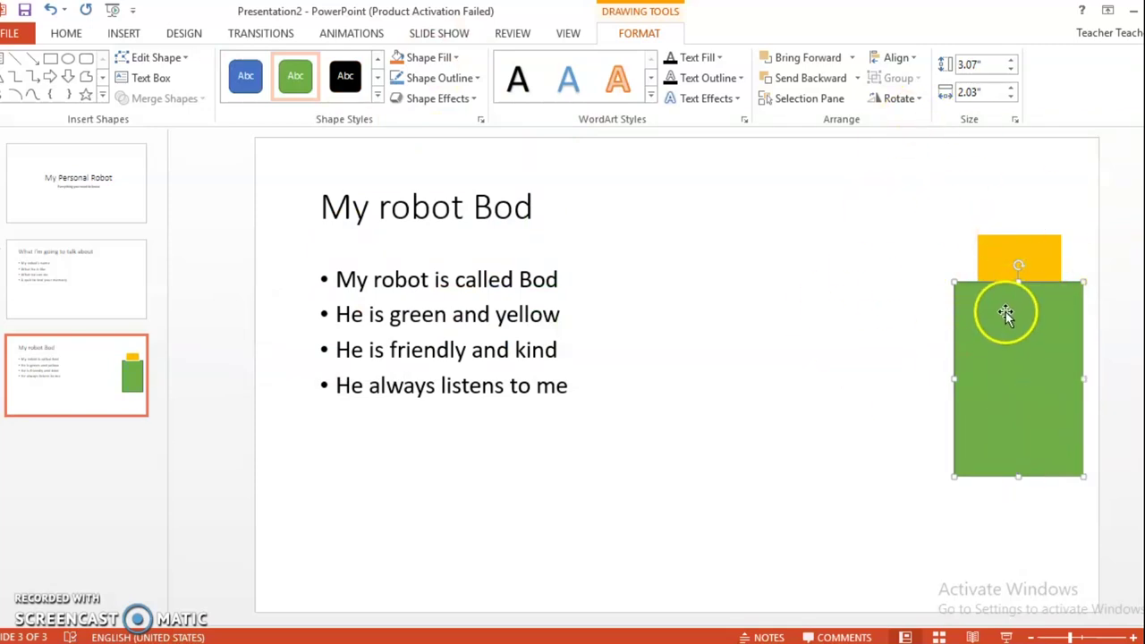
pyautogui.click(1077, 339)
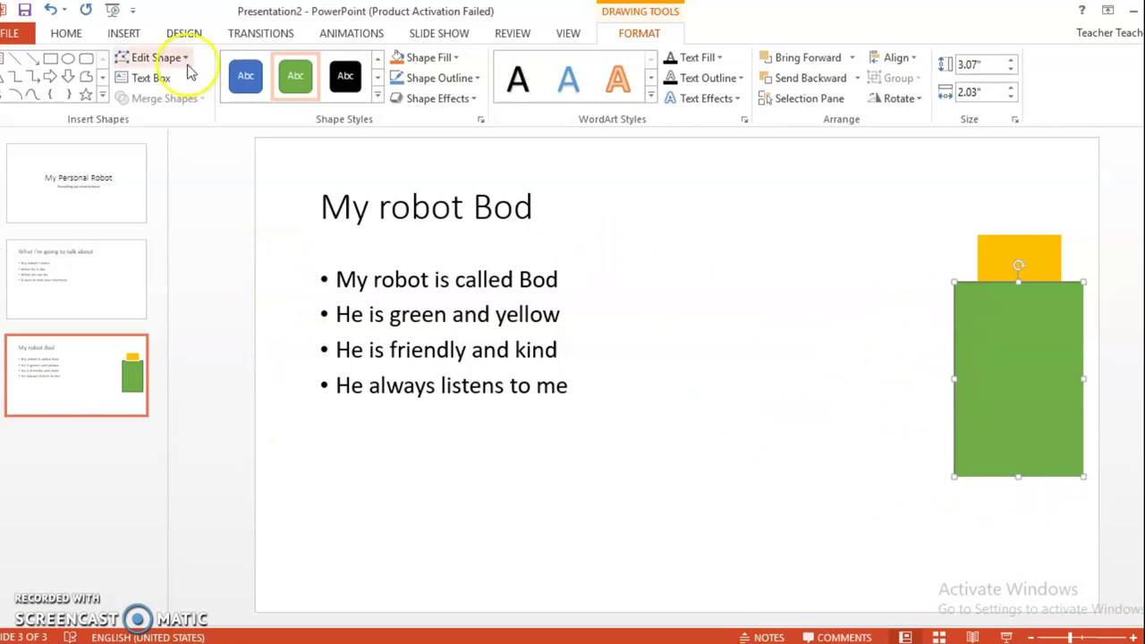
pyautogui.click(18, 36)
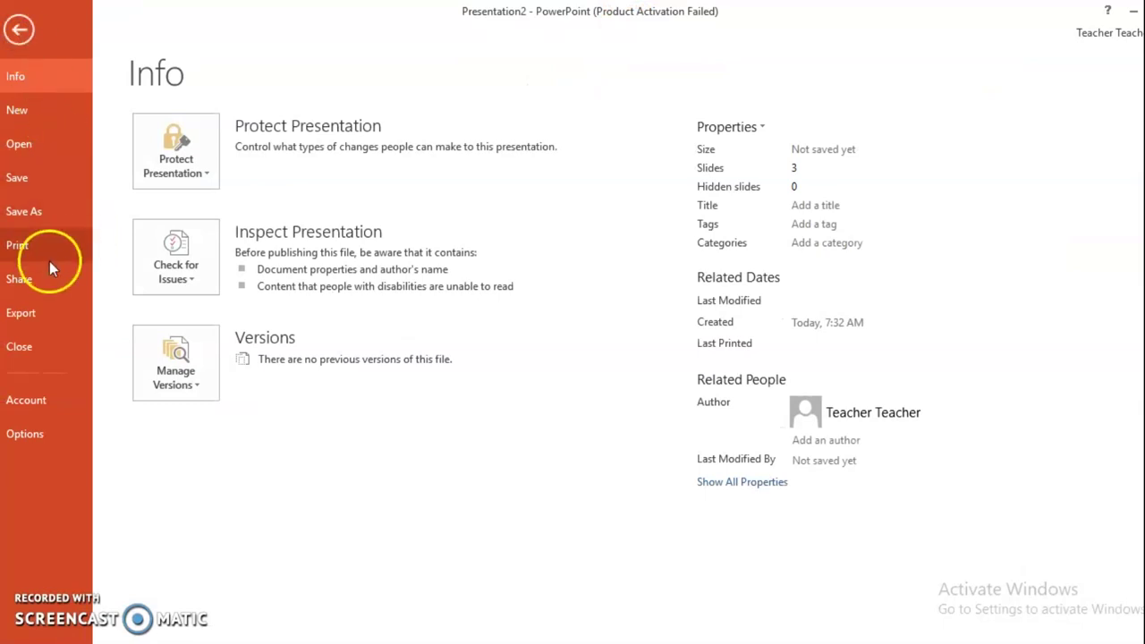
# Step: Set the print layout to Handouts with 3 Slides per page
pyautogui.click(44, 254)
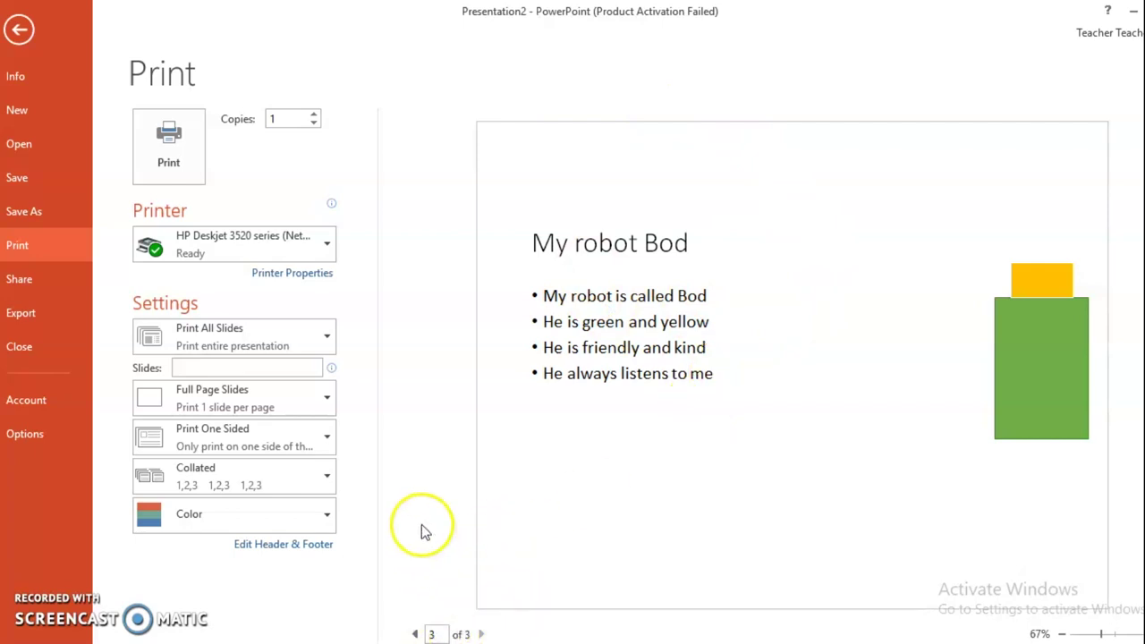
pyautogui.click(218, 406)
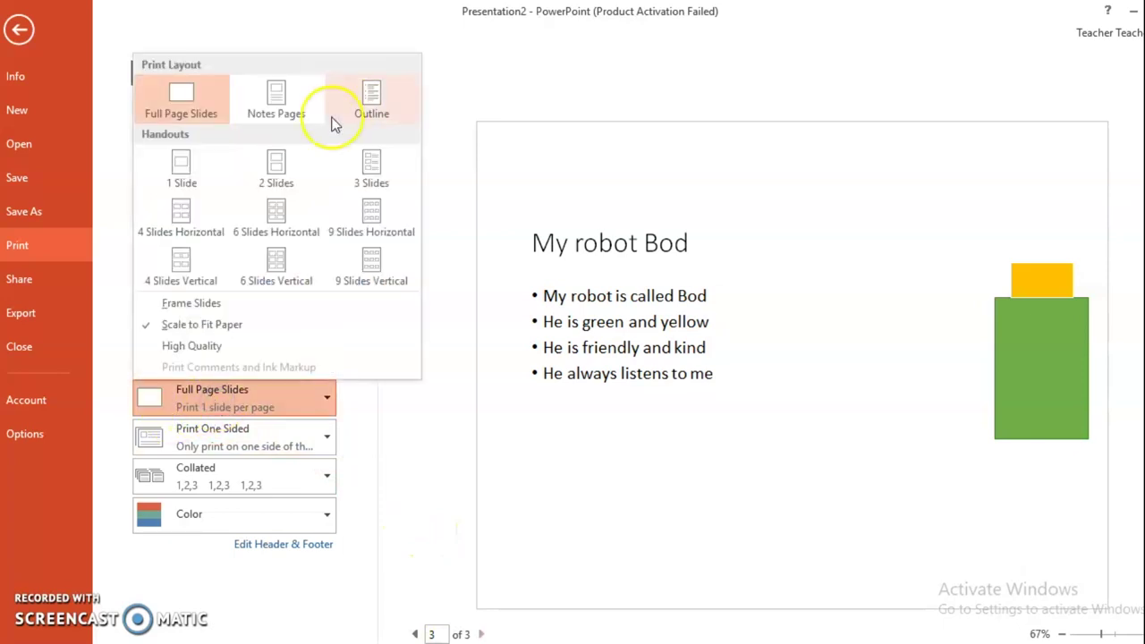
pyautogui.click(385, 182)
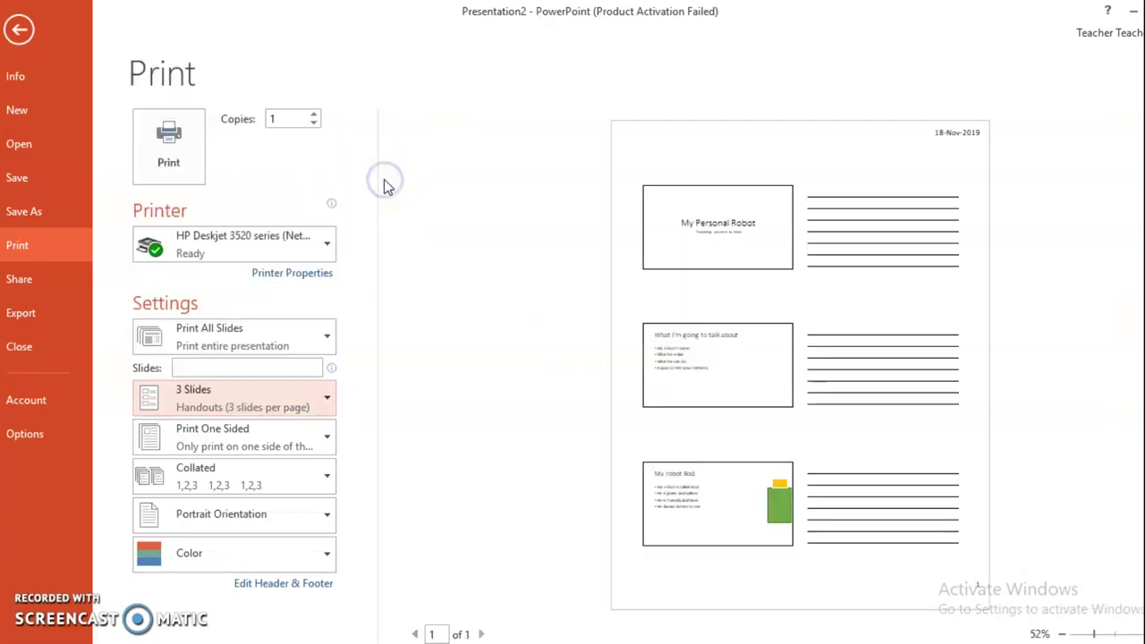